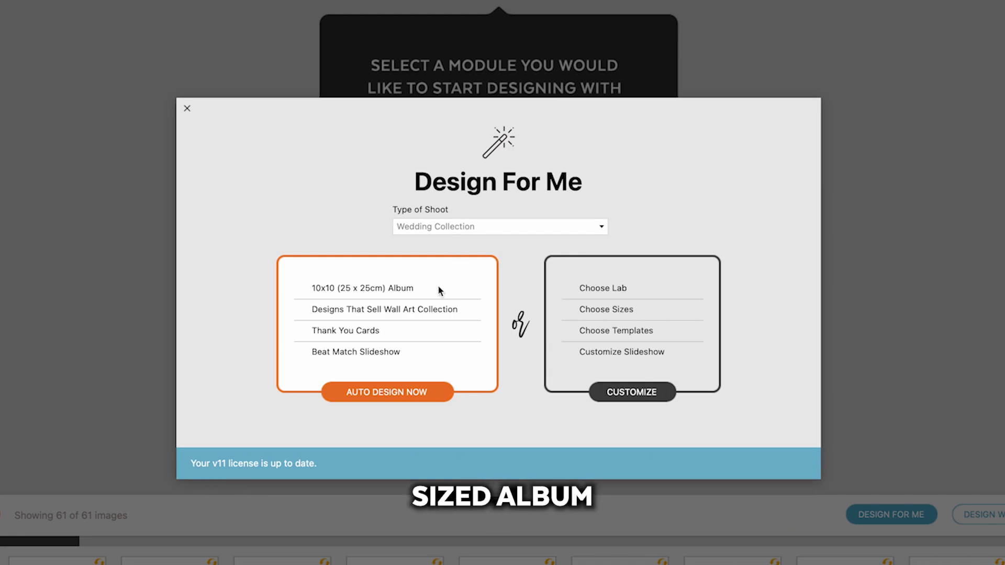
Step: Customize the auto design's album: choose WHCC as the company, Layflat Book as the book line and Layflat Book 10x10 as the size
left_click(643, 391)
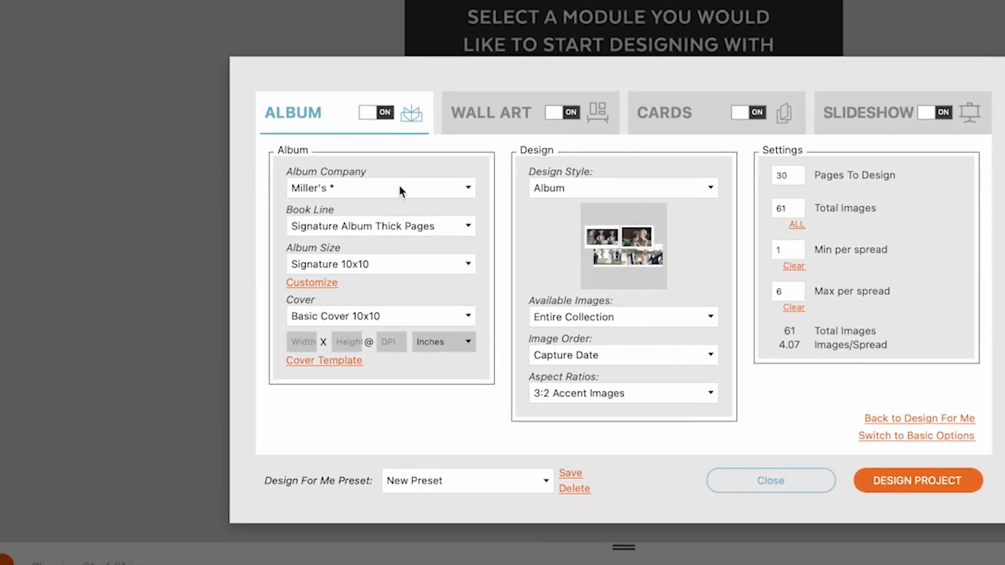
left_click(371, 206)
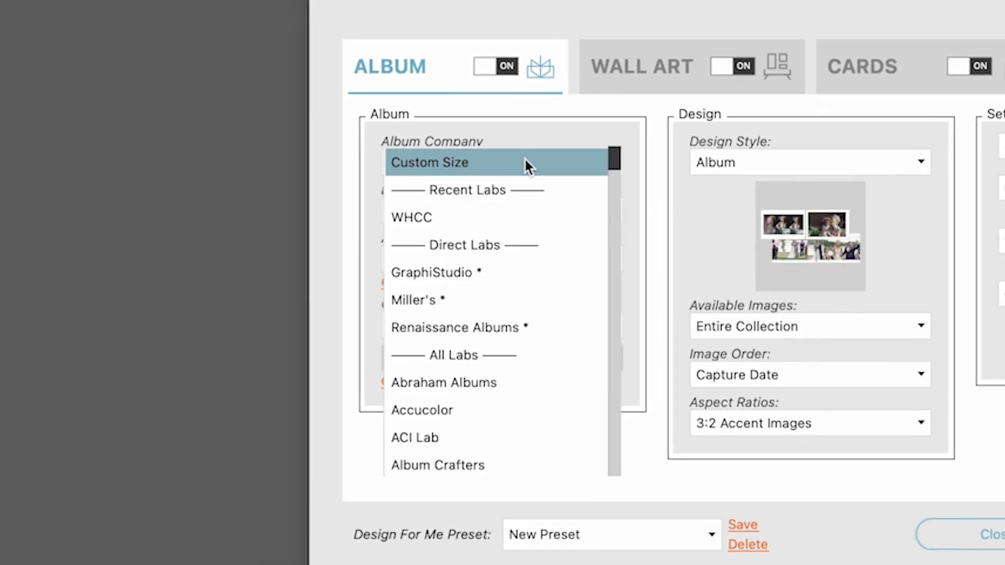
left_click(463, 223)
left_click(477, 212)
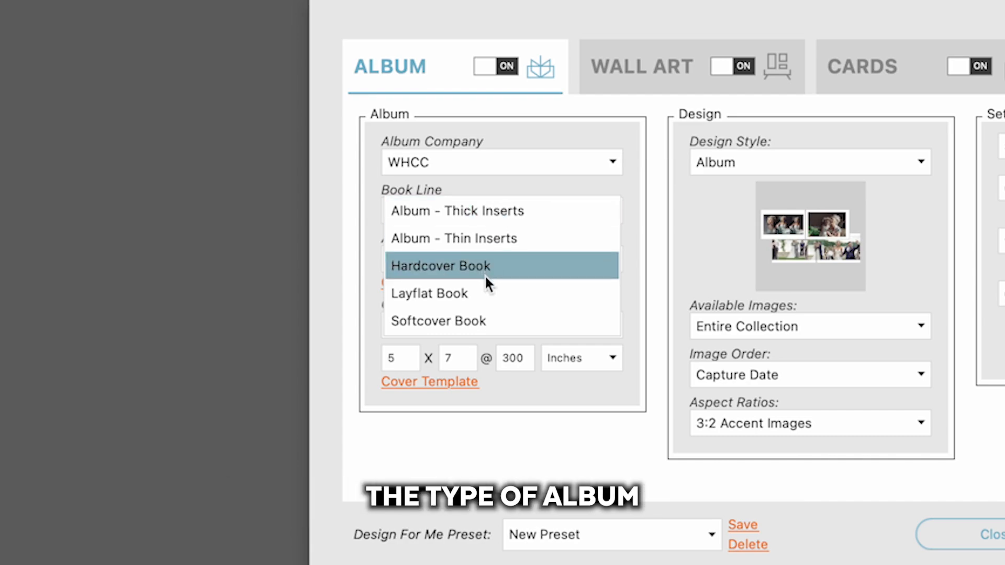
left_click(484, 291)
left_click(526, 259)
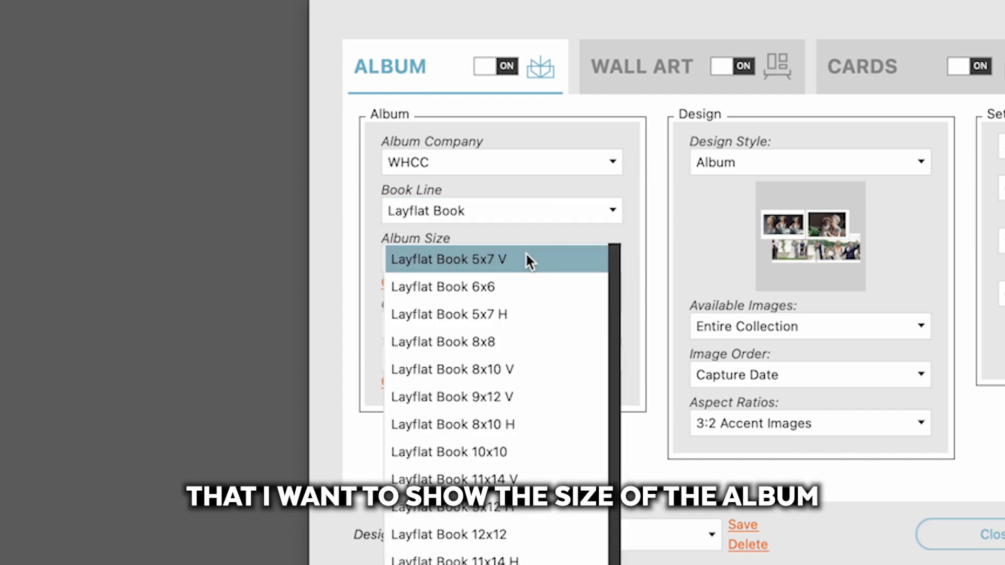
left_click(515, 450)
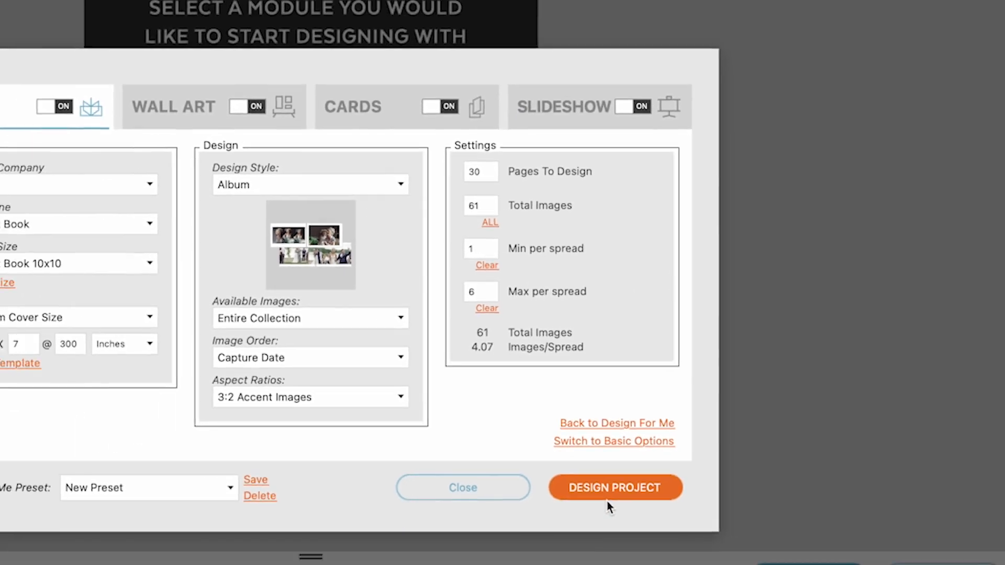
Step: Generate the auto-designed project and open its album
left_click(588, 535)
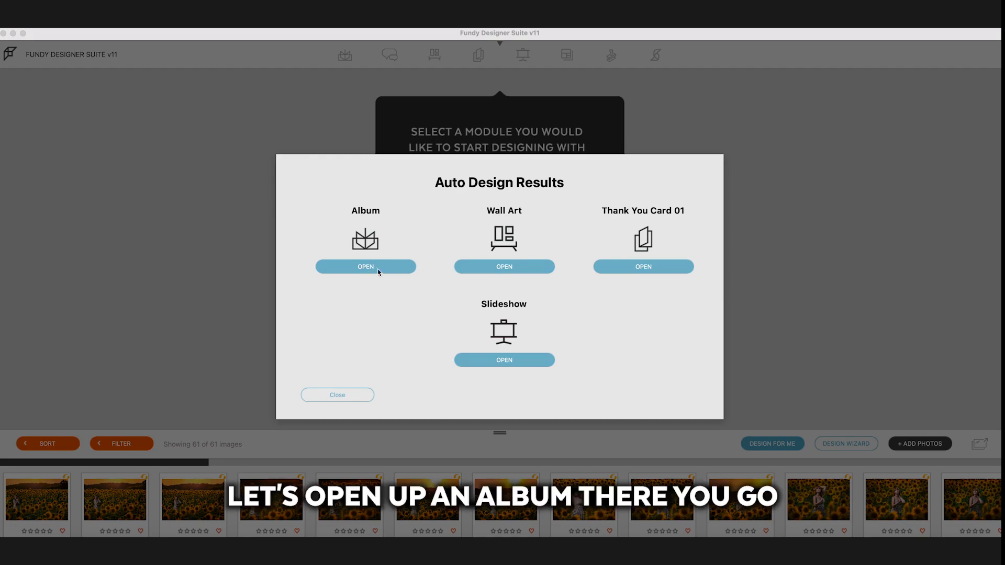
left_click(365, 268)
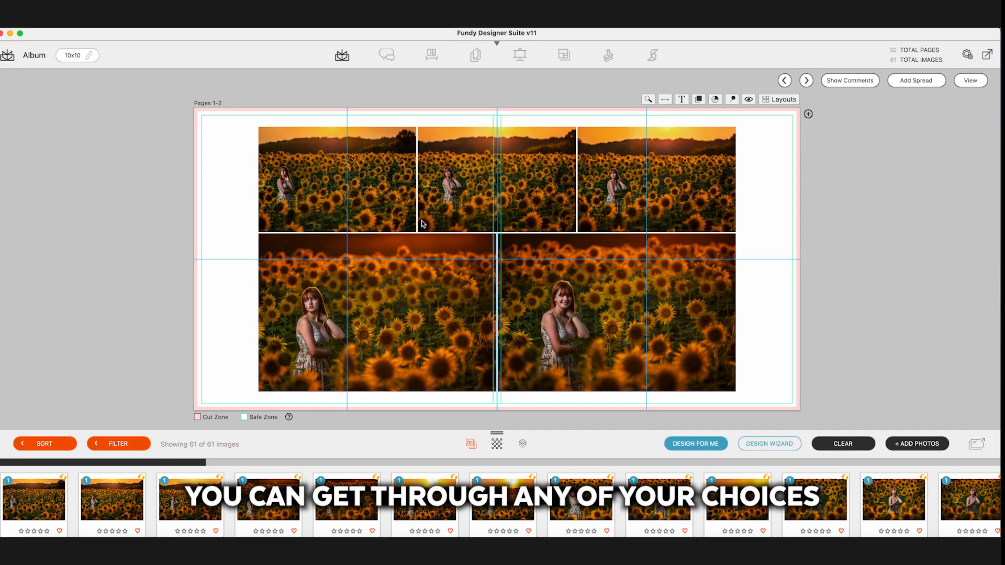
Step: Remove the three sunset photos from the pages 1-2 spread, keeping the two darker close-up shots
right_click(366, 204)
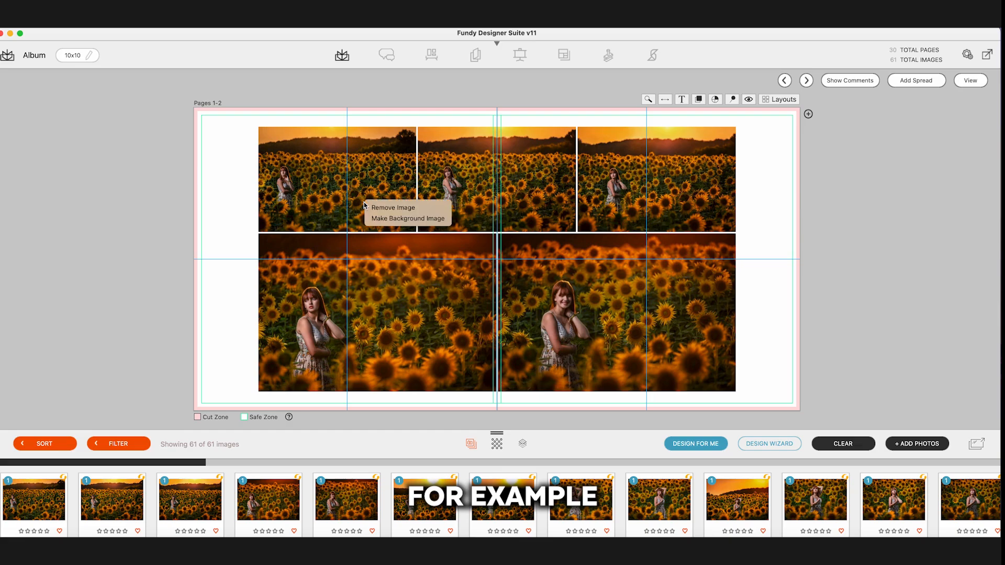
left_click(377, 208)
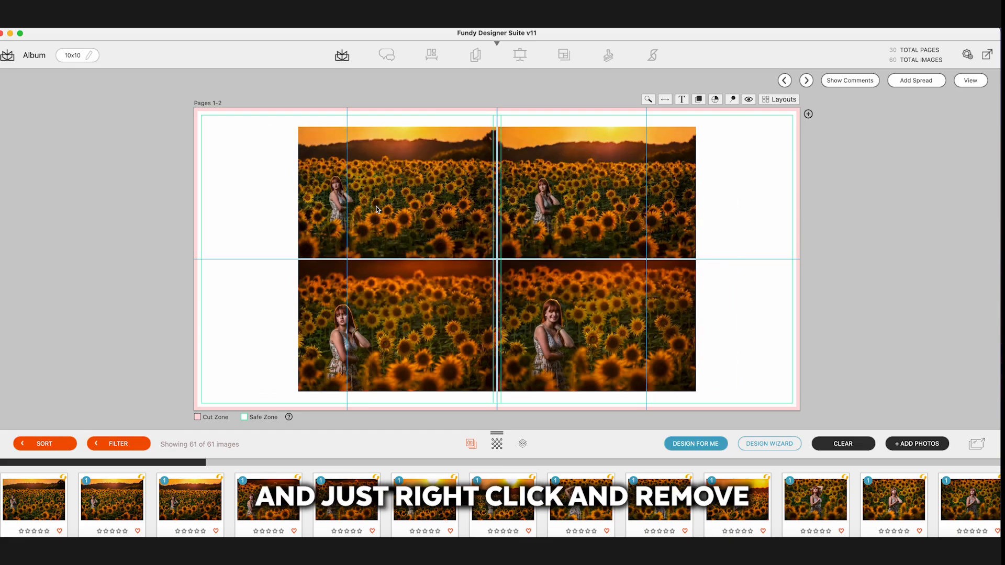
right_click(409, 204)
left_click(419, 208)
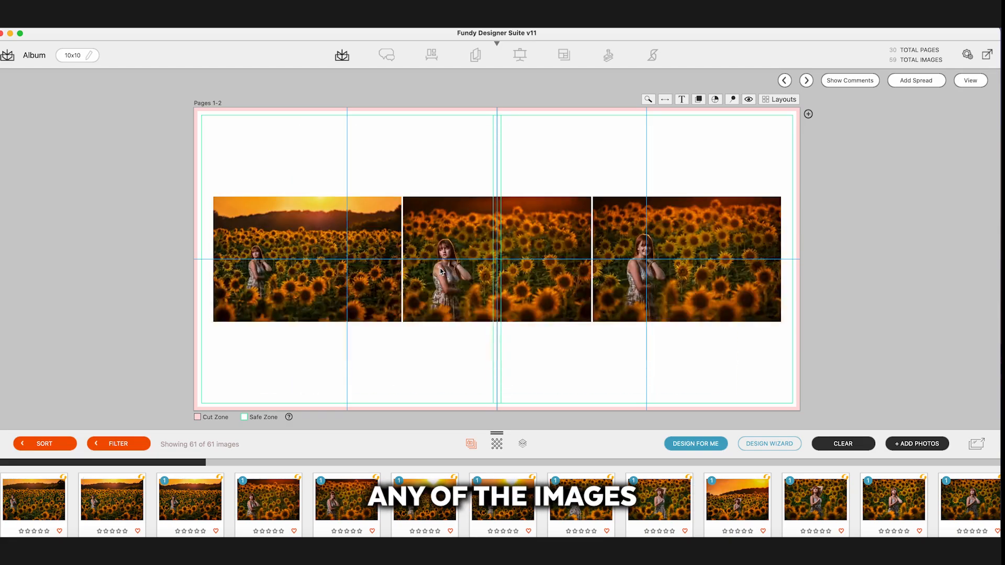
right_click(362, 231)
left_click(372, 235)
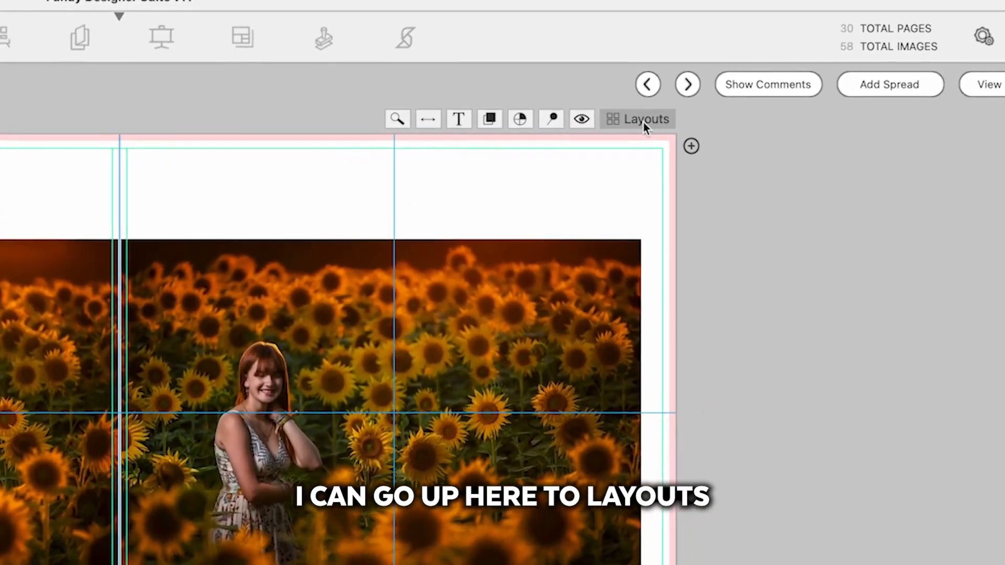
Step: Apply a layout with a tall photo beside a wider one to pages 1-2 and reposition both photos within their frames
left_click(780, 99)
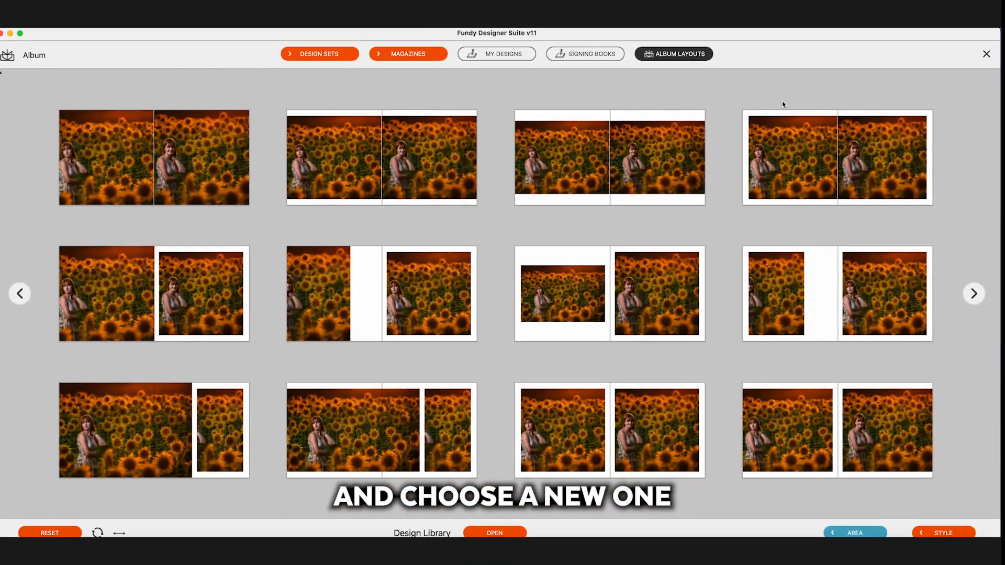
left_click(914, 297)
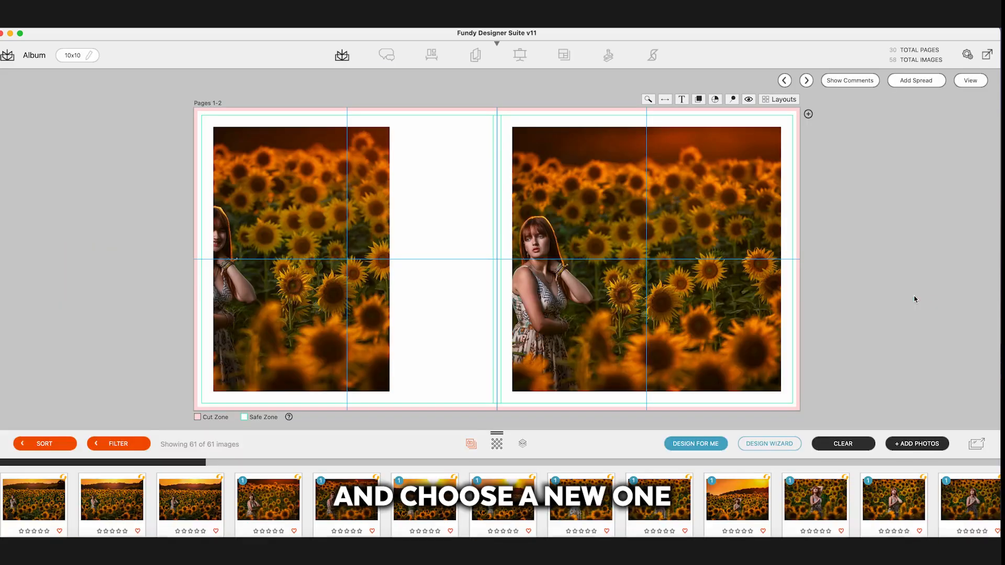
left_click(274, 248)
left_click_drag(254, 237, 314, 241)
left_click_drag(592, 259, 352, 239)
left_click_drag(277, 233, 637, 282)
left_click_drag(271, 226, 286, 229)
left_click(559, 244)
left_click_drag(560, 244, 591, 240)
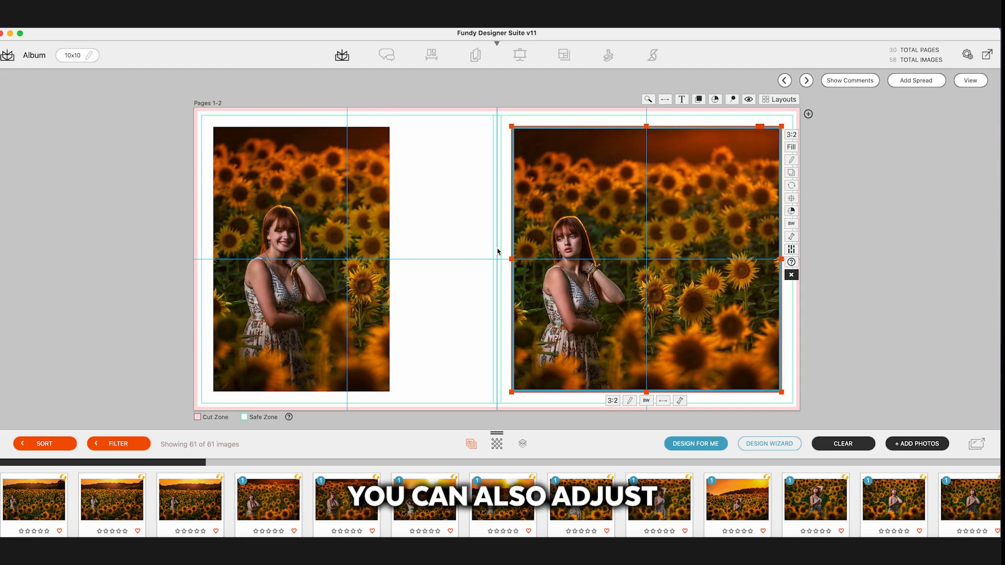
Step: Enlarge the right-hand photo on pages 1-2 across the center fold and out to the upper, lower and outer safe-zone edges
left_click_drag(511, 259, 424, 254)
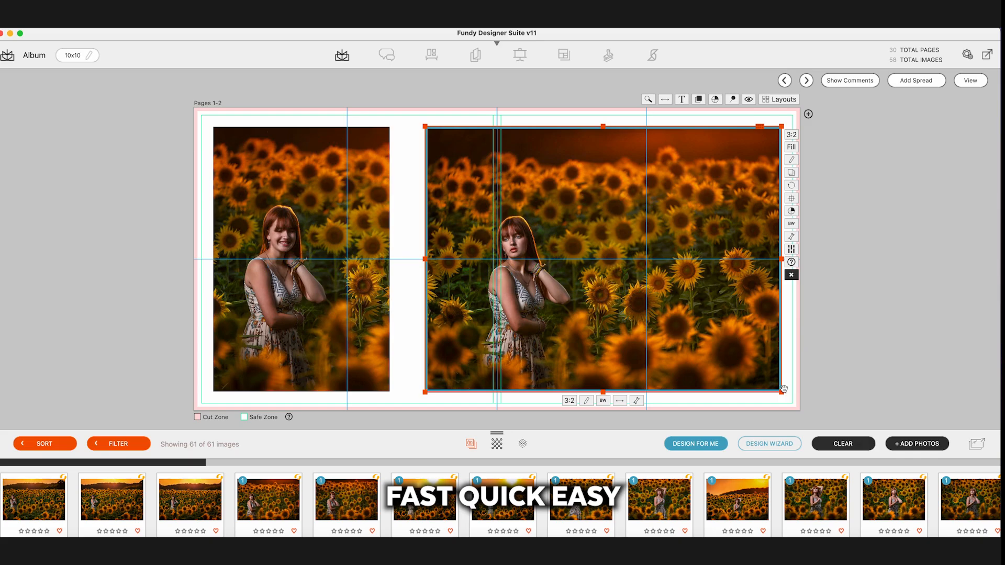
left_click_drag(781, 393, 794, 403)
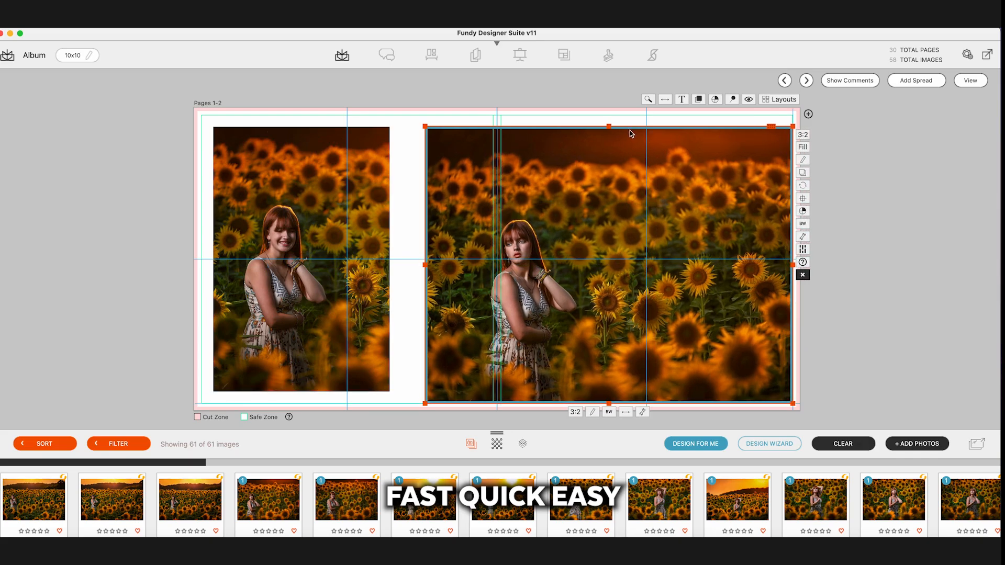
left_click_drag(609, 126, 609, 114)
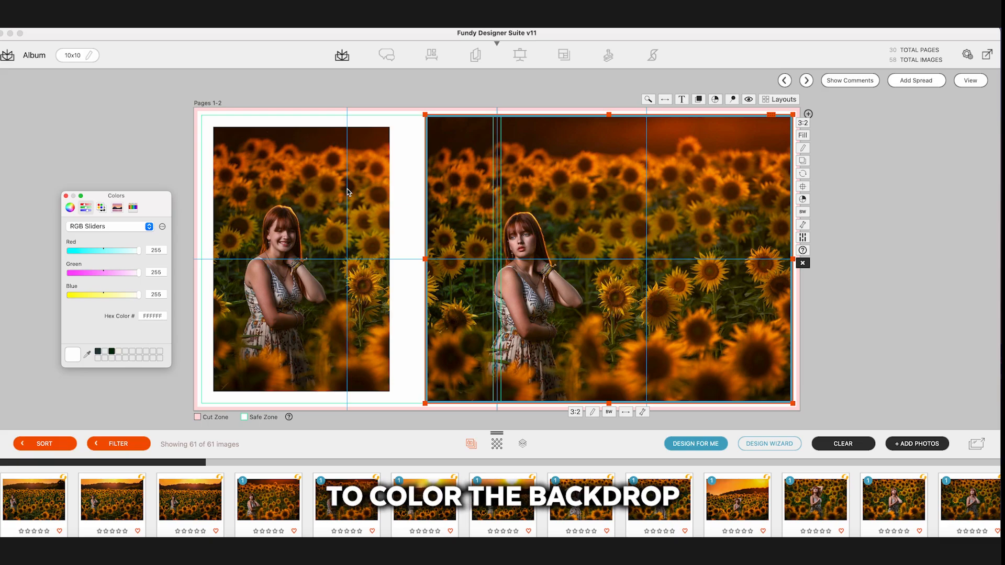
Step: Set the pages 1-2 background to a green sampled from the left photo and lighten it to a softer tone
left_click(87, 356)
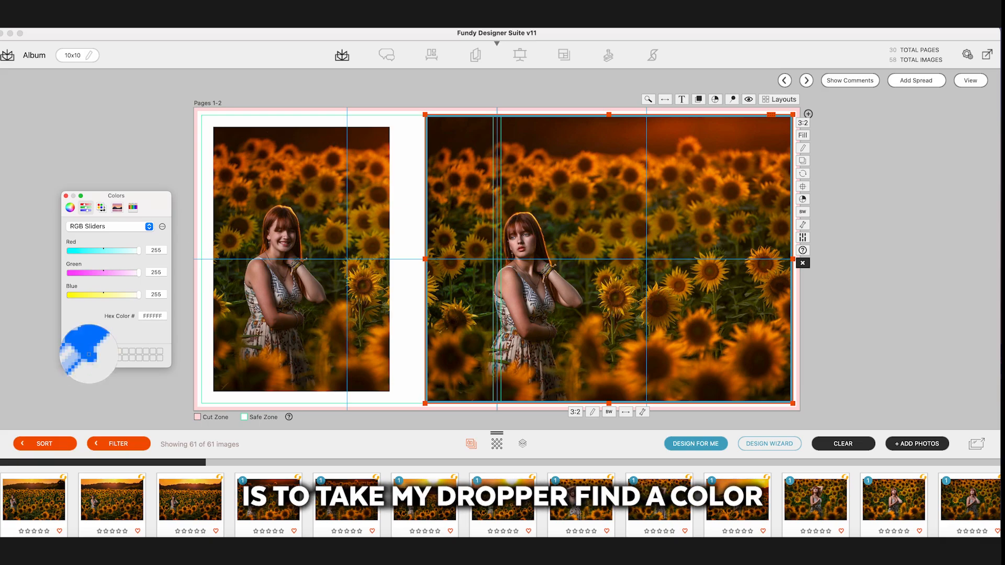
left_click(335, 281)
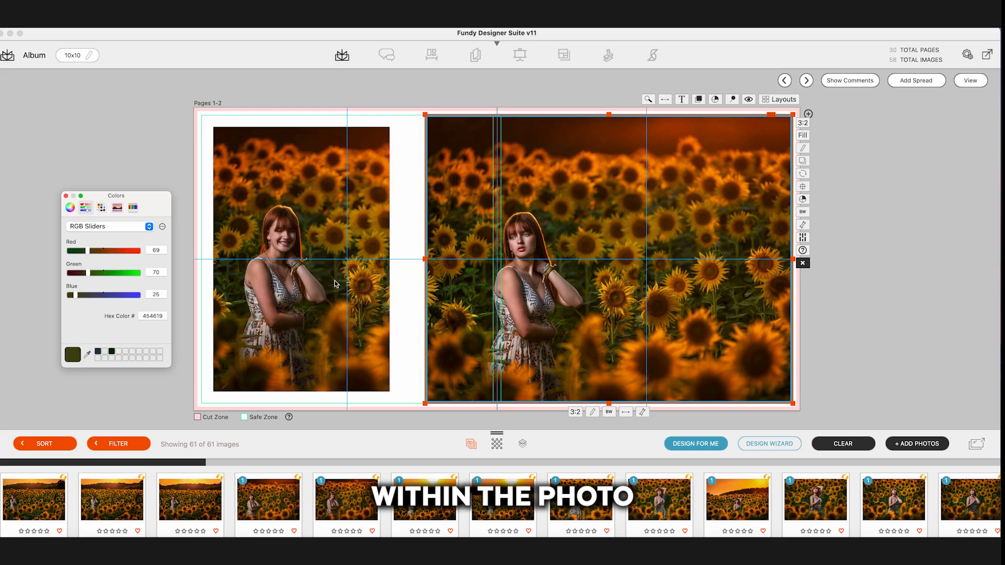
left_click(69, 208)
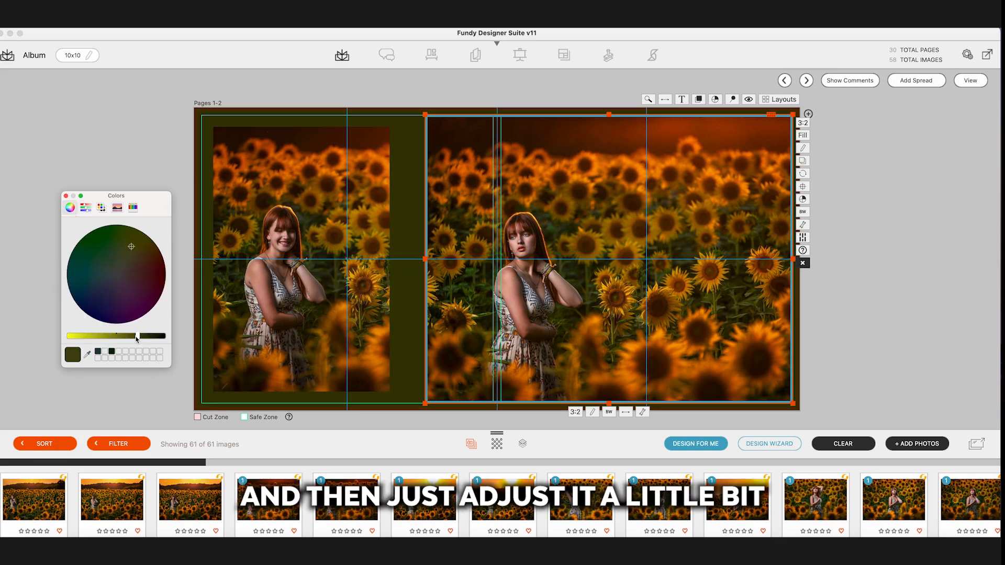
left_click_drag(136, 339, 110, 337)
left_click_drag(131, 246, 124, 256)
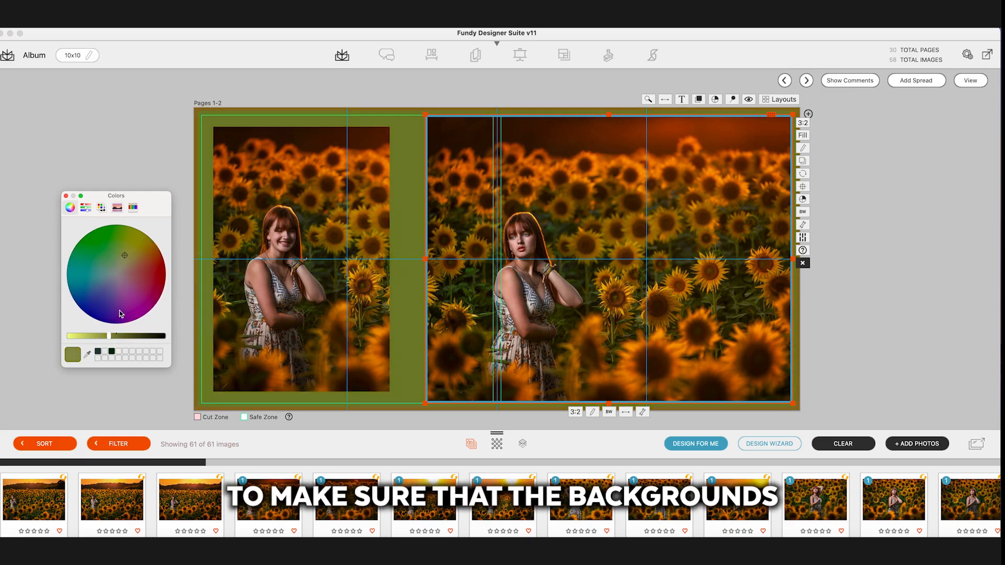
left_click_drag(108, 339, 79, 335)
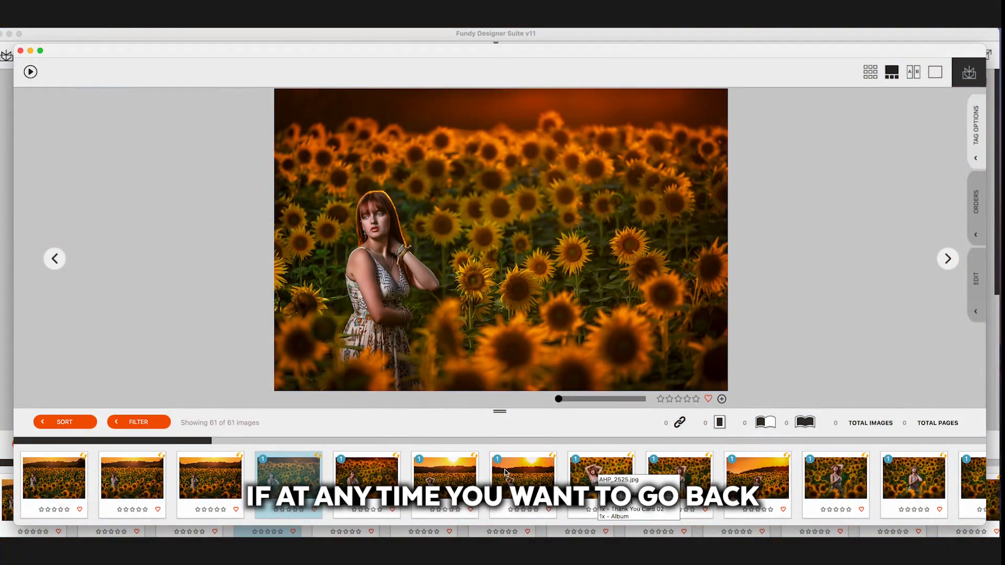
Step: View several sunflower photos enlarged in the image viewer to compare the similar shots
left_click(388, 477)
left_click(448, 480)
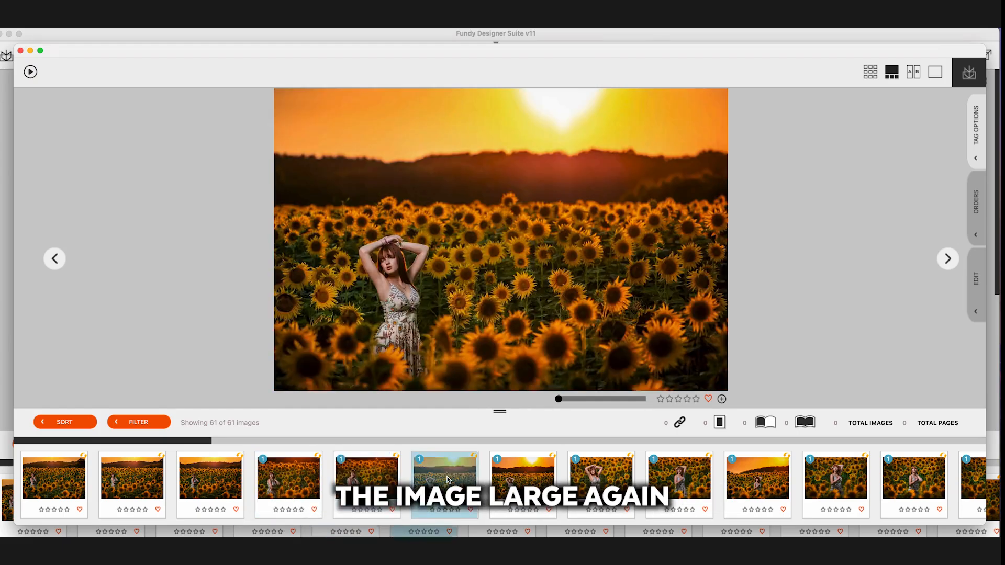
left_click(543, 482)
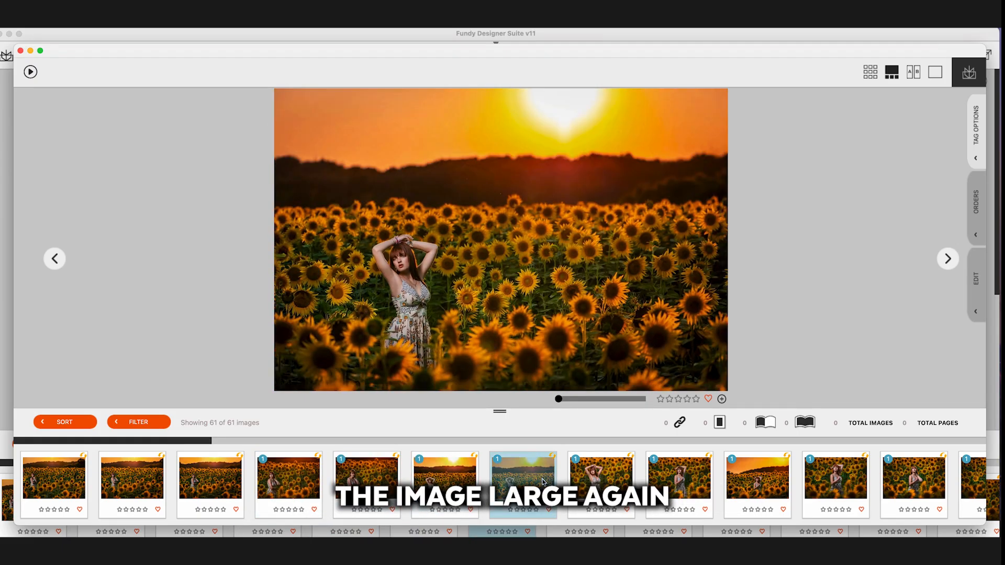
left_click(458, 481)
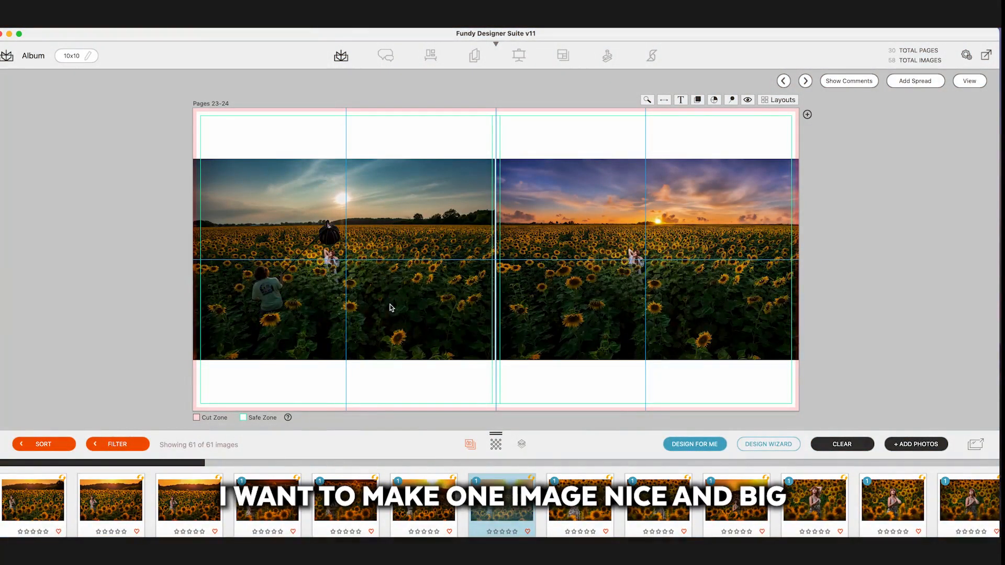
Step: Remove the left photo from pages 23-24 and make the remaining sunset photo fill the whole spread
right_click(385, 300)
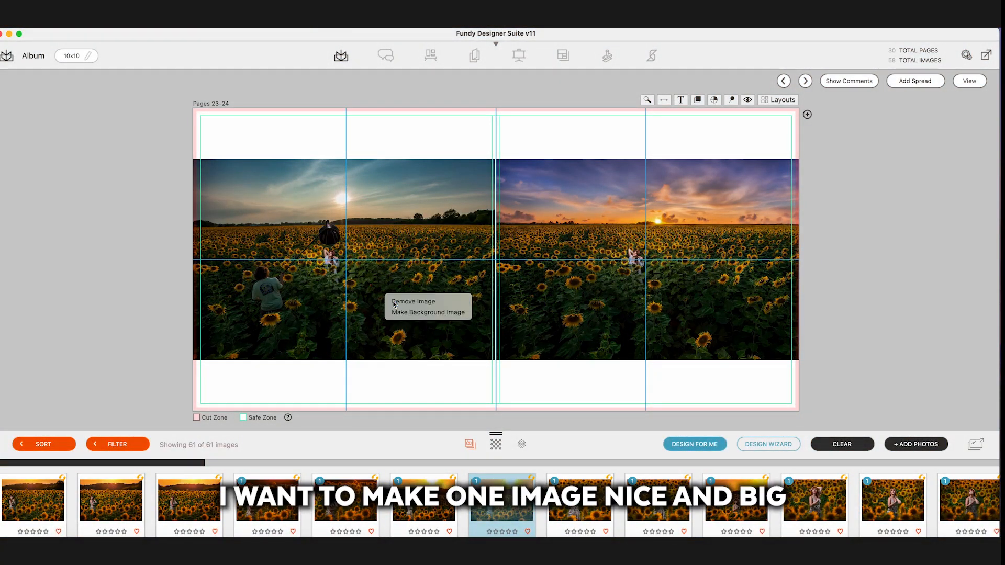
left_click(393, 301)
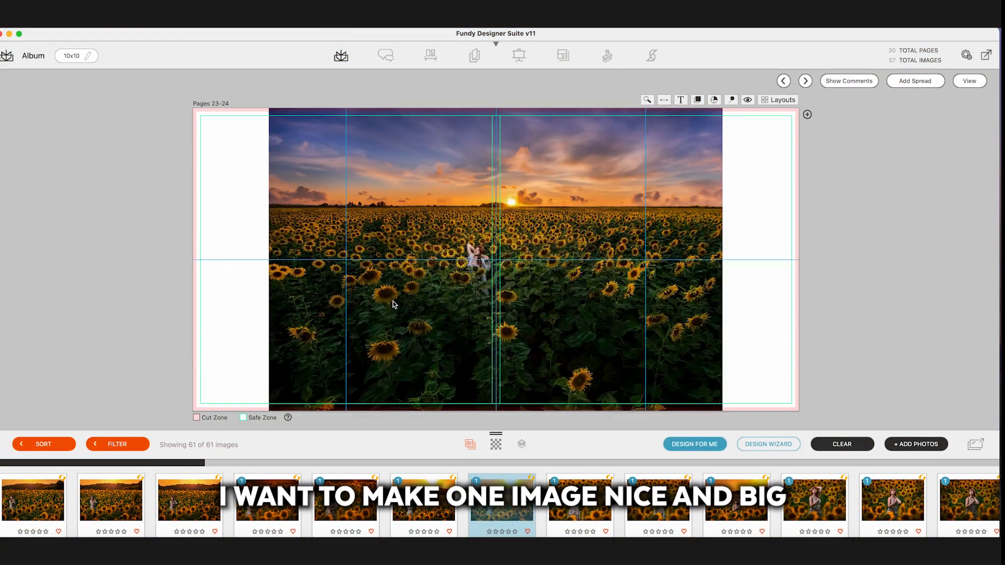
left_click(405, 245)
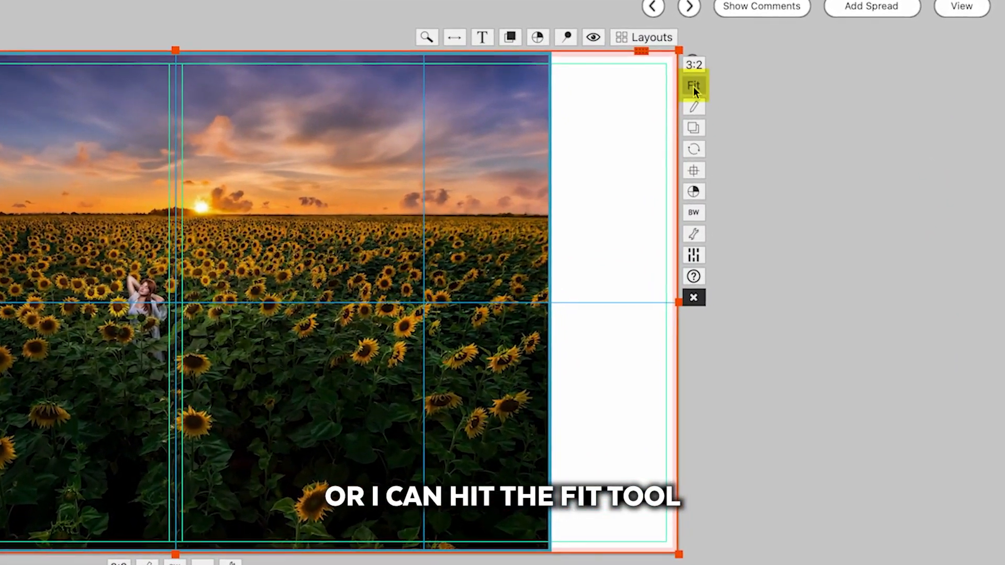
left_click(744, 104)
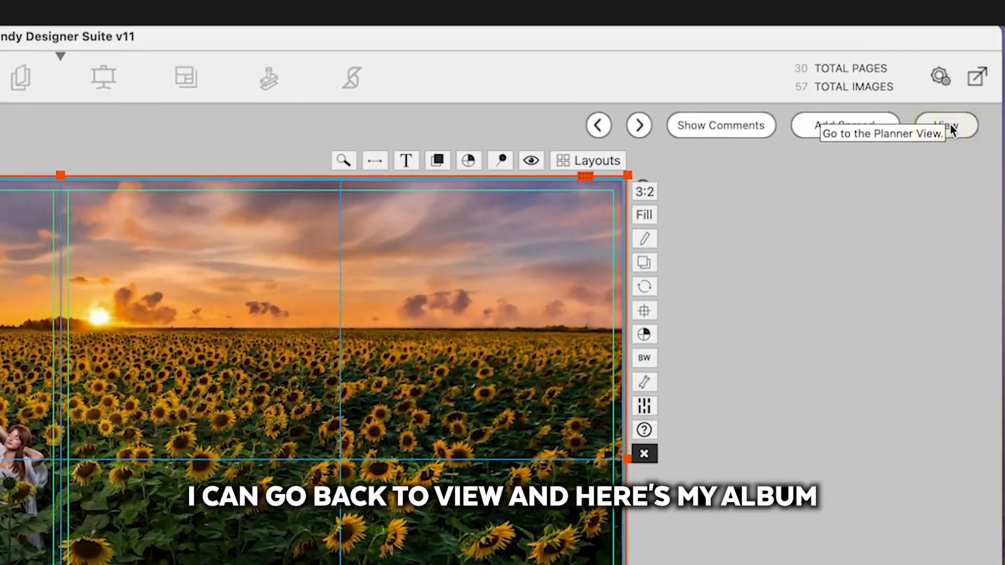
Step: From the overview of all spreads, open pages 5-6 and apply a layout with one tall photo beside two small and one large
left_click(952, 128)
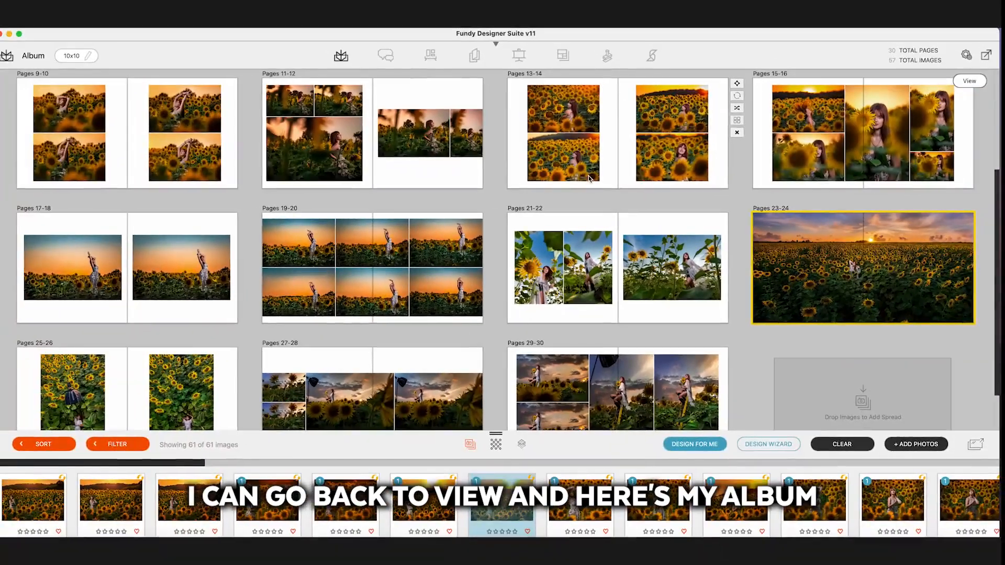
scroll(590, 179, "up", 3)
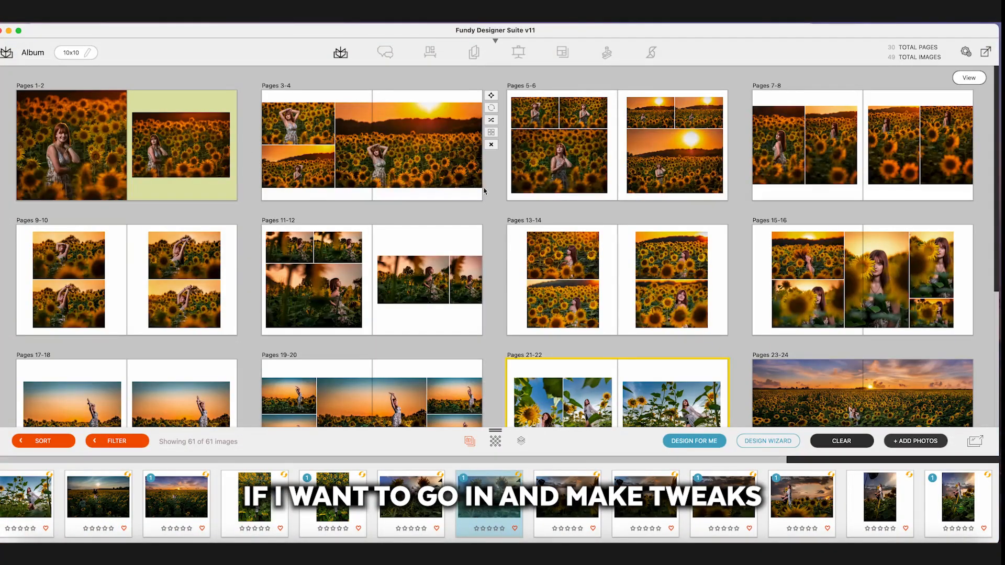
double_click(489, 149)
left_click(439, 171)
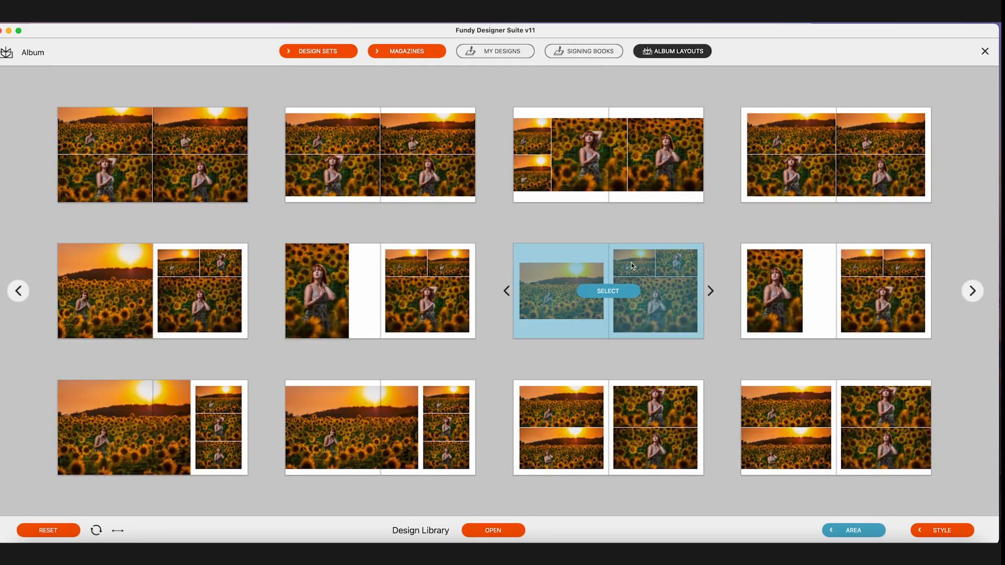
left_click(836, 291)
Step: Set the pages 5-6 background to an orange sampled from the left photo's sunflowers and adjust its tint and brightness
left_click(697, 97)
left_click(87, 352)
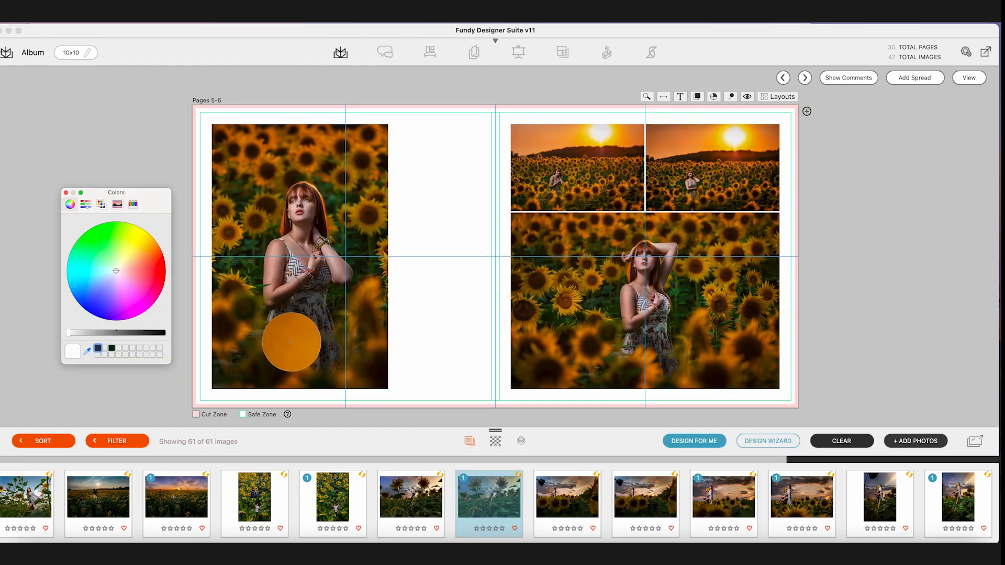
left_click(293, 342)
left_click(151, 245)
left_click_drag(89, 333, 105, 333)
Step: On pages 7-8, remove two of the photos and extend the left photo's frame vertically to the safe-zone edges
left_click(301, 209)
left_click_drag(346, 124, 346, 112)
left_click_drag(346, 389, 348, 397)
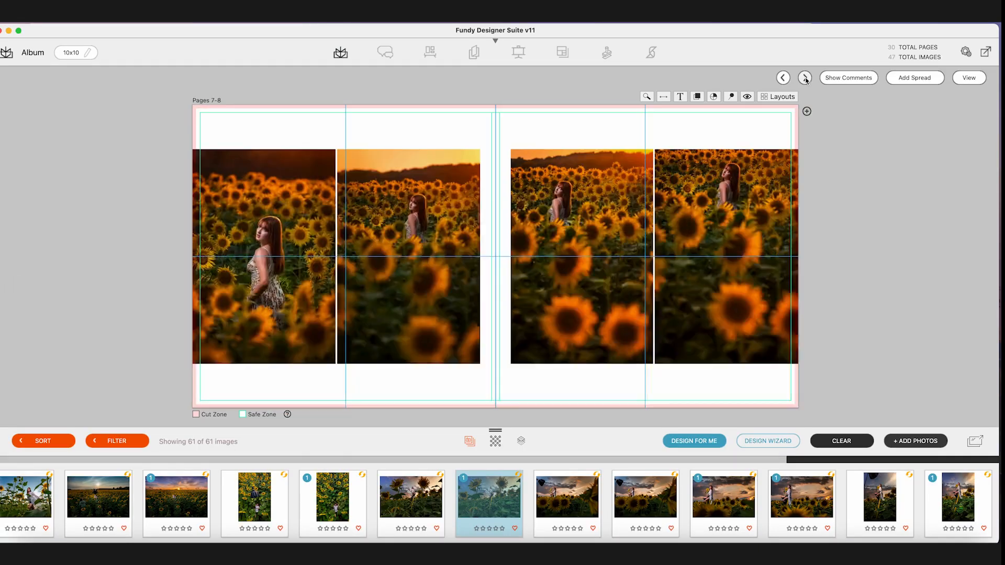
right_click(445, 198)
right_click(714, 213)
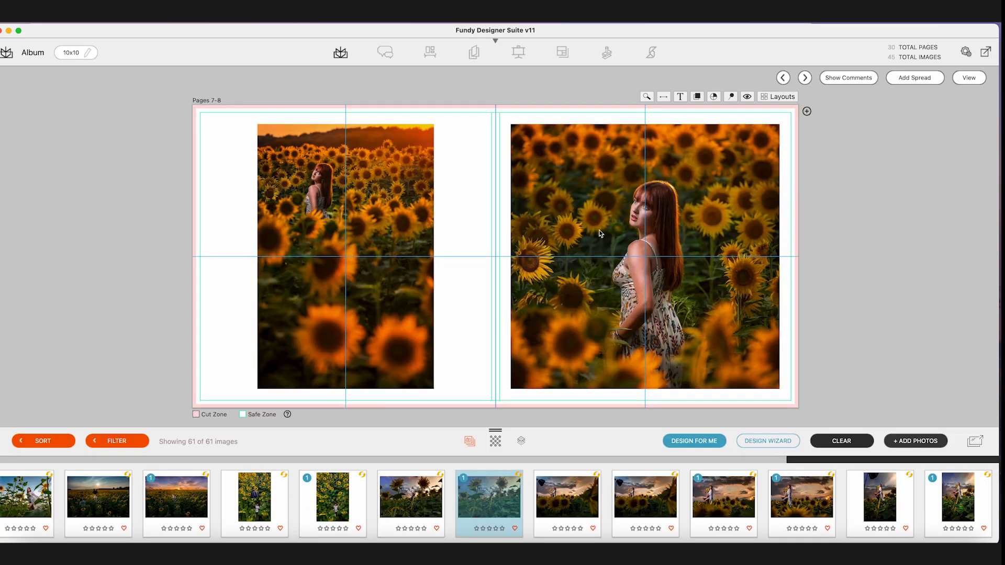
left_click(345, 256)
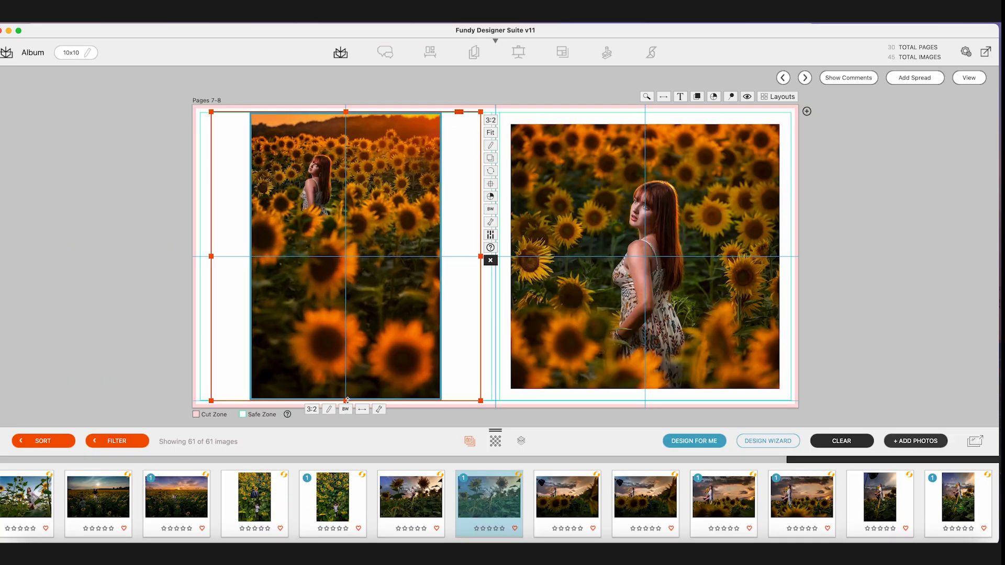
Step: Set the pages 7-8 background to a pale cream based on a color sampled from the left photo's sunset sky
left_click(713, 97)
left_click(87, 352)
left_click(433, 119)
left_click_drag(139, 244, 124, 264)
left_click(810, 110)
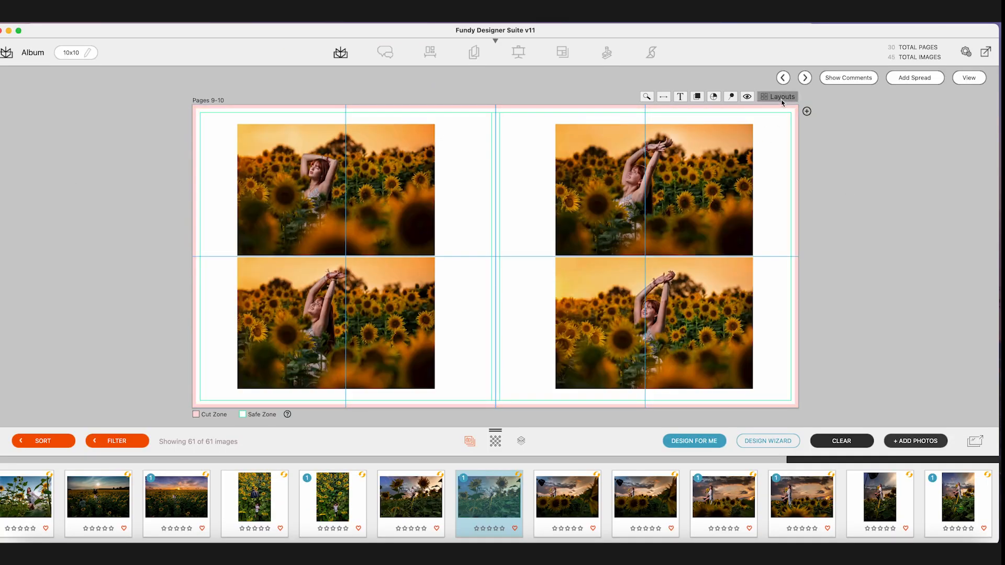
Step: Go to pages 9-10 and set the background behind the four photos to a dark green, adjusting its shade
left_click(778, 96)
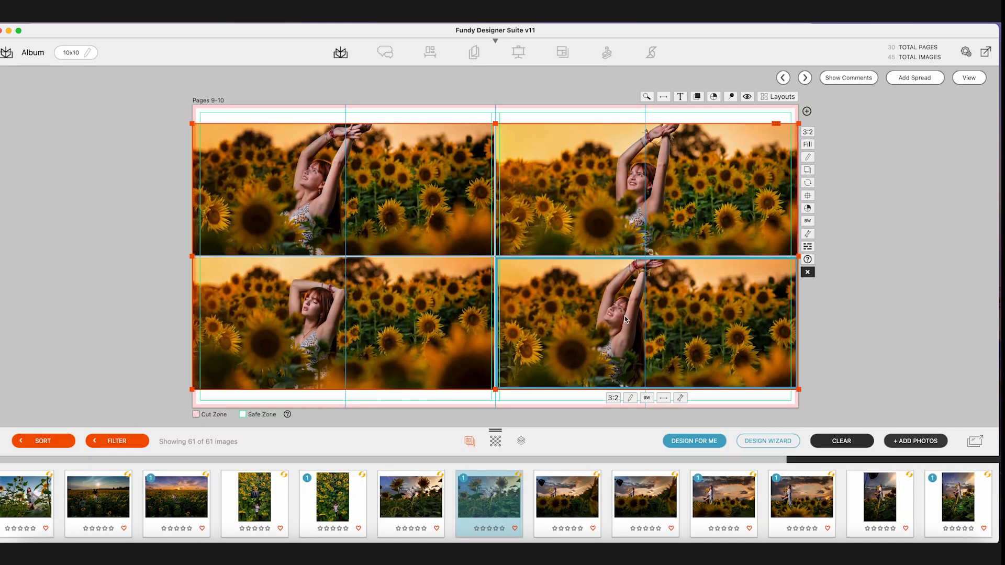
left_click(714, 97)
left_click_drag(125, 282, 86, 238)
left_click_drag(69, 332, 128, 333)
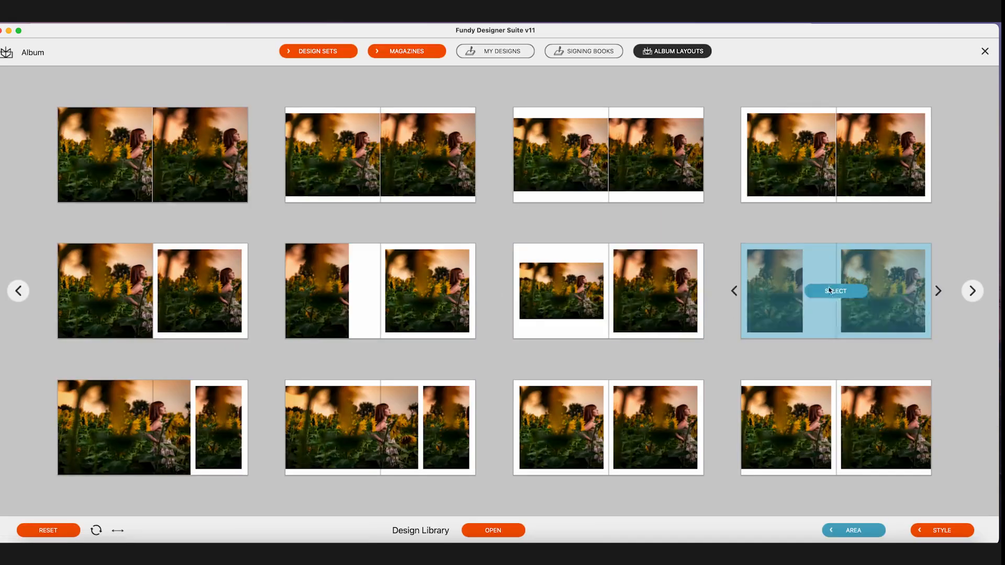
Step: Select the lower landscape photo on pages 11-12
left_click(375, 291)
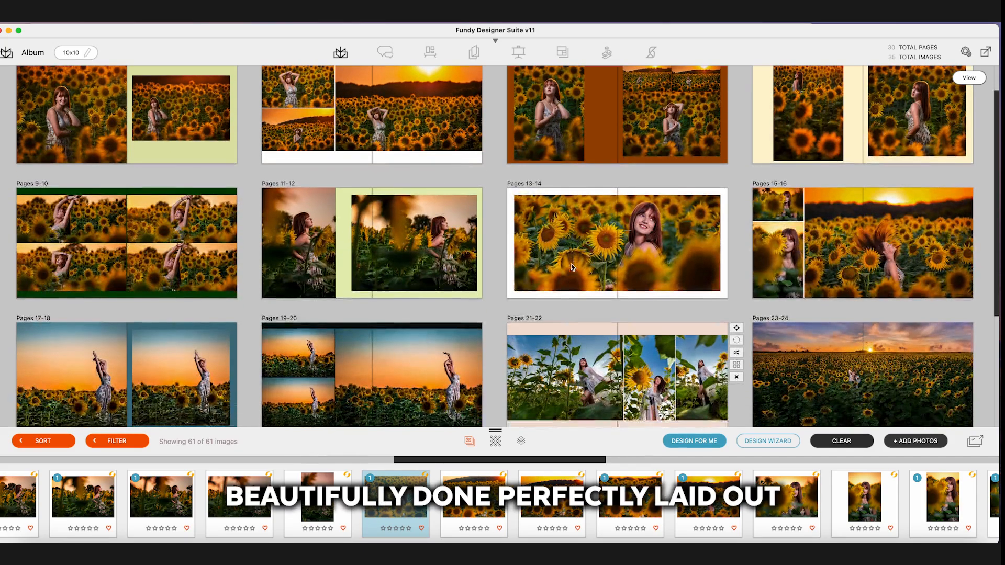
Step: Review the finished spreads in the album overview through pages 29-30, checking their layouts and background colors
scroll(571, 264, "down", 5)
scroll(571, 267, "down", 2)
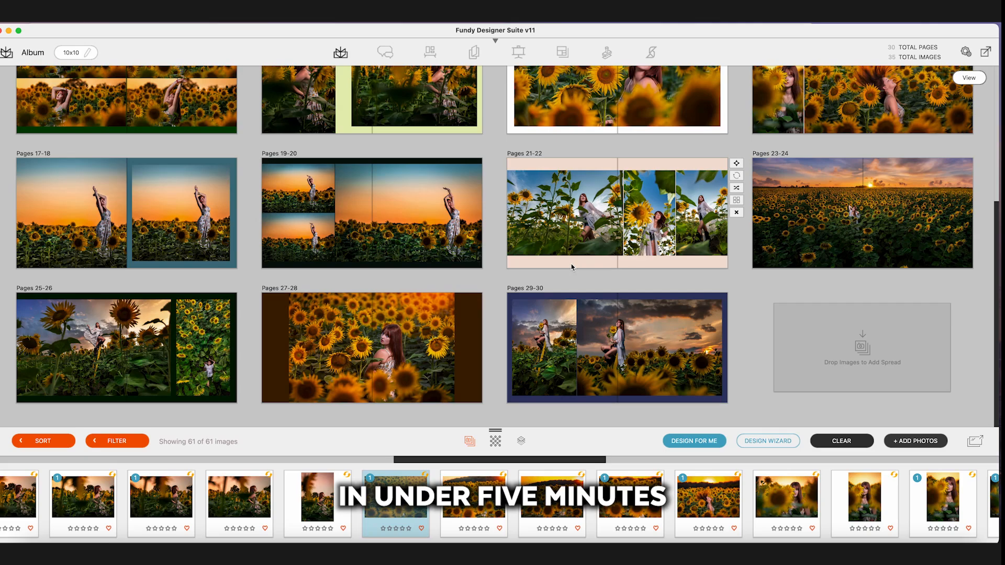
scroll(571, 264, "up", 1)
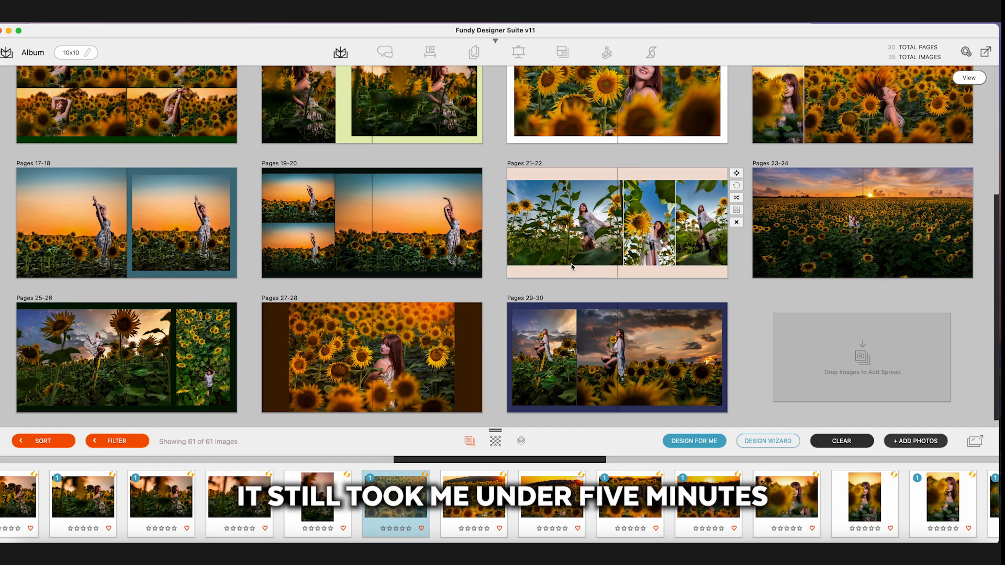
scroll(571, 264, "up", 5)
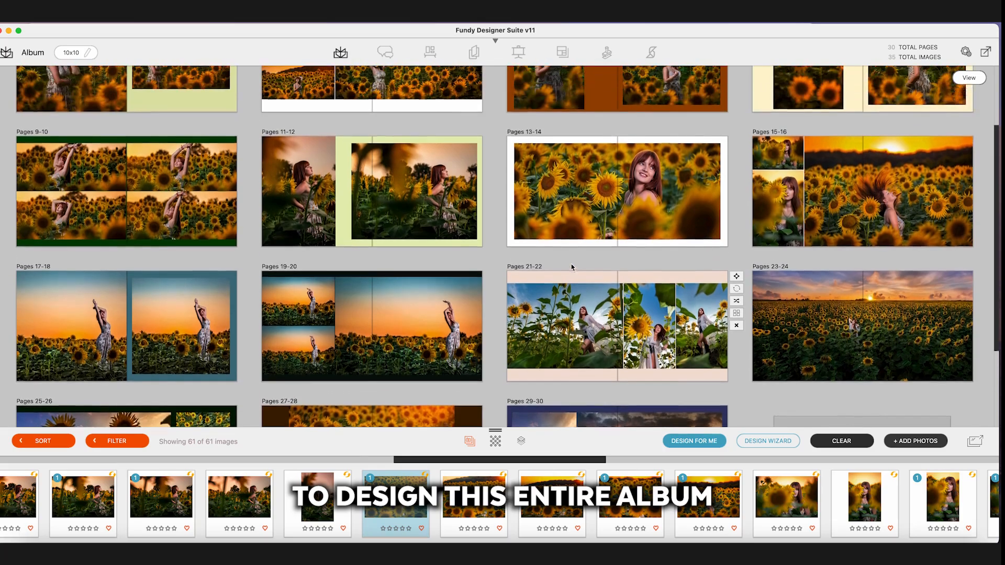